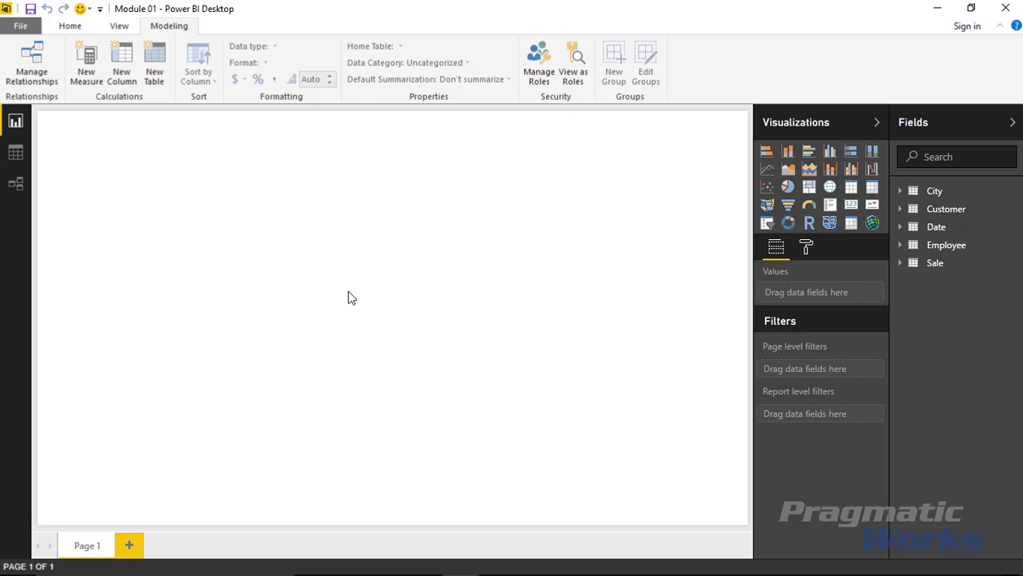
Step: Expand the Sale table to look over its fields, then collapse it again
click(903, 265)
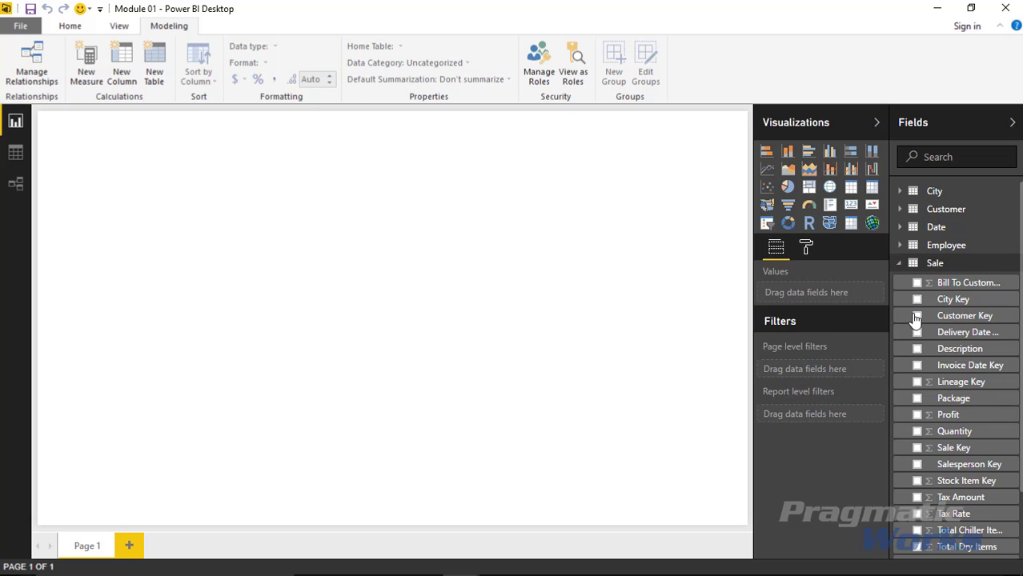
scroll(936, 336, down, 3)
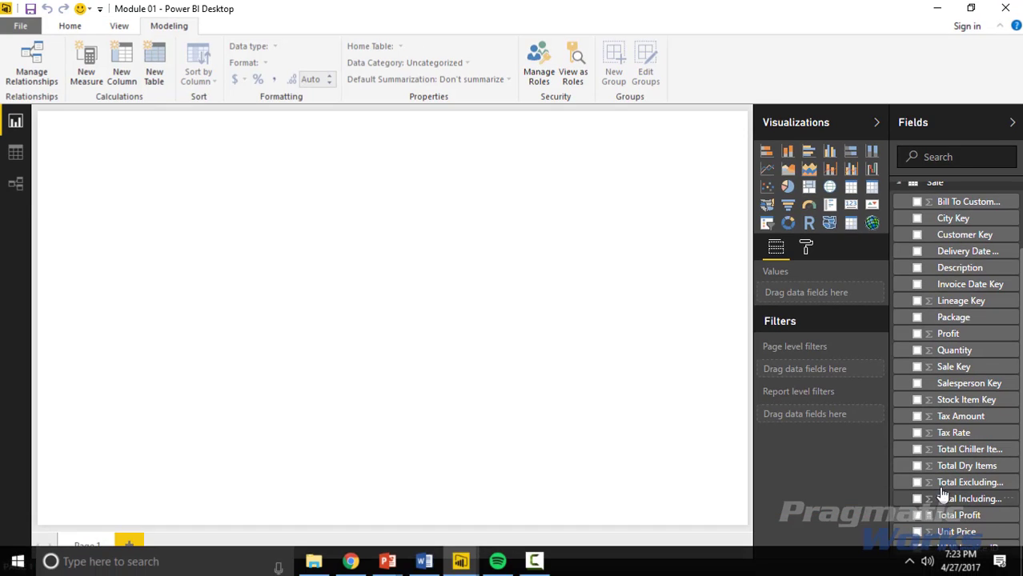
scroll(902, 232, up, 3)
click(902, 265)
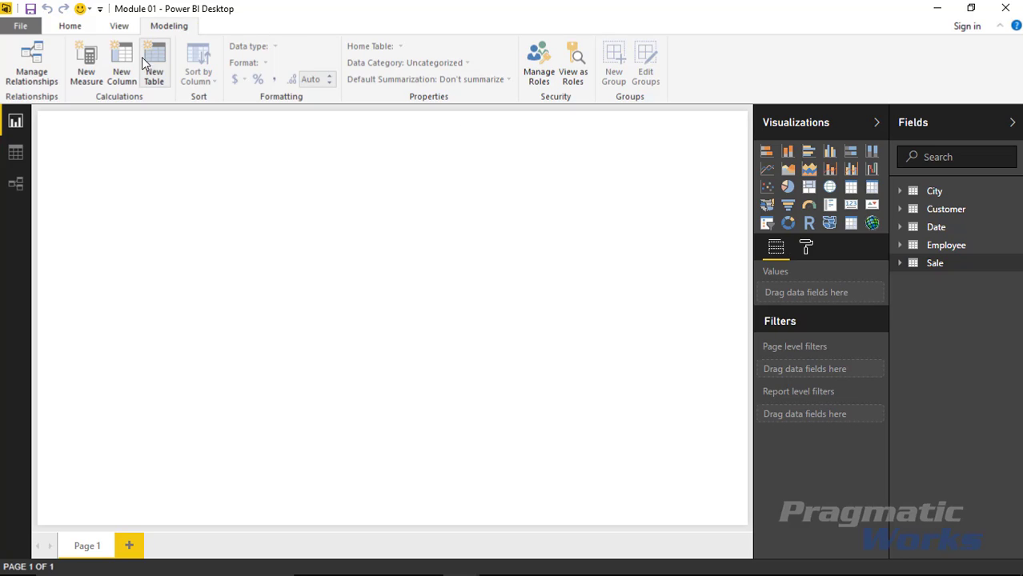
Step: Start a new calculated table named My Measures
click(160, 68)
click(126, 116)
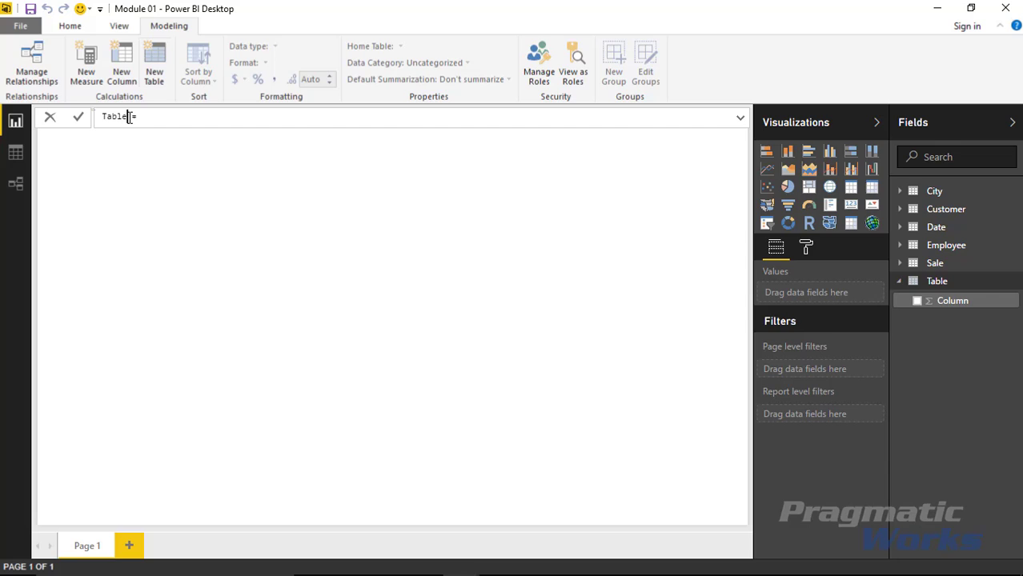
double_click(110, 117)
text(My Measures)
key(End)
key(shift+Return)
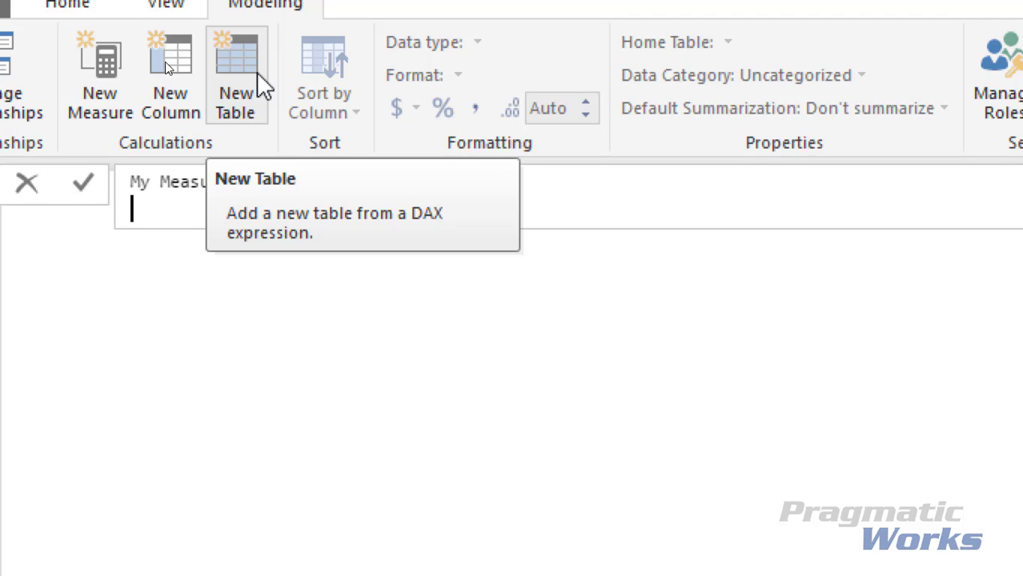
key(shift+Return)
Step: Define My Measures as CALENDAR("1/1/2000", "1/1/2000") and commit the formula
text(calen)
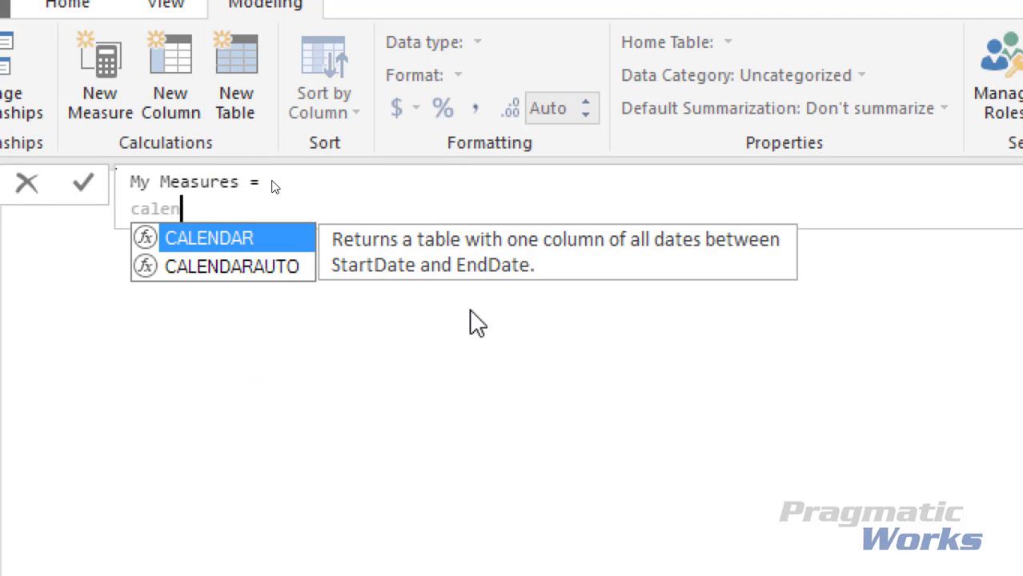
key(Tab)
text(")
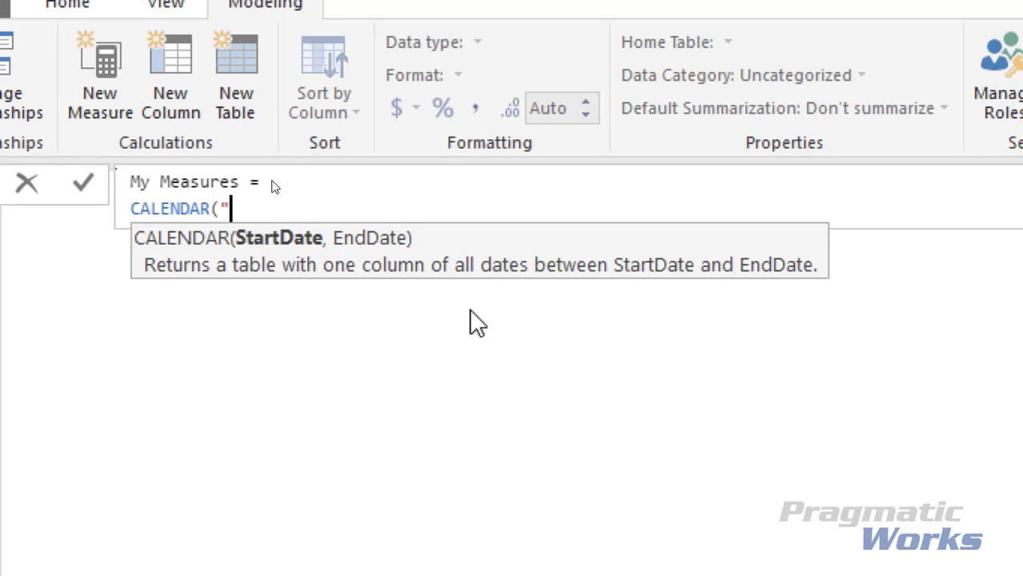
text(1/1/2000",)
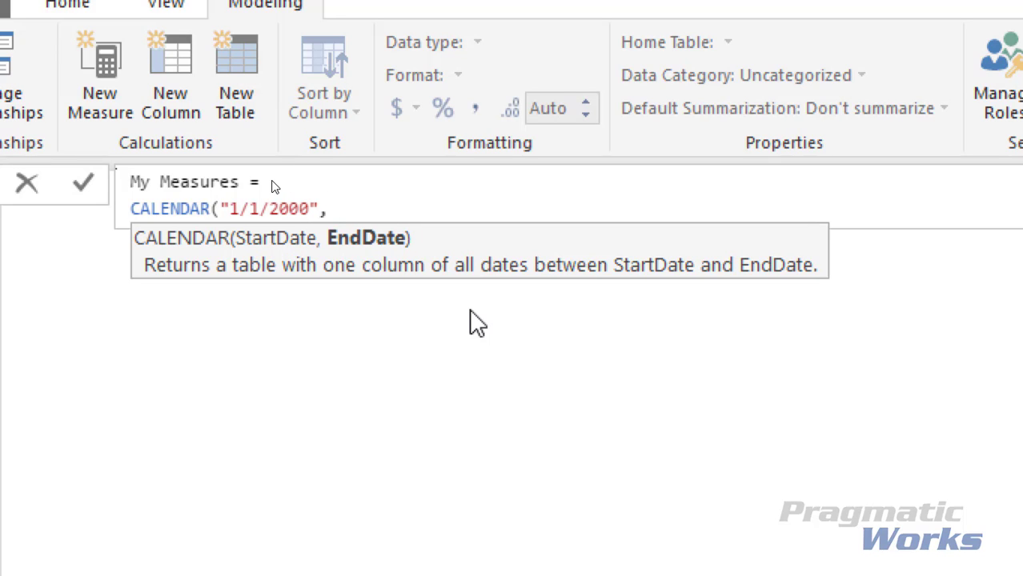
text( "1)
key(BackSpace)
text("1/1/2000)
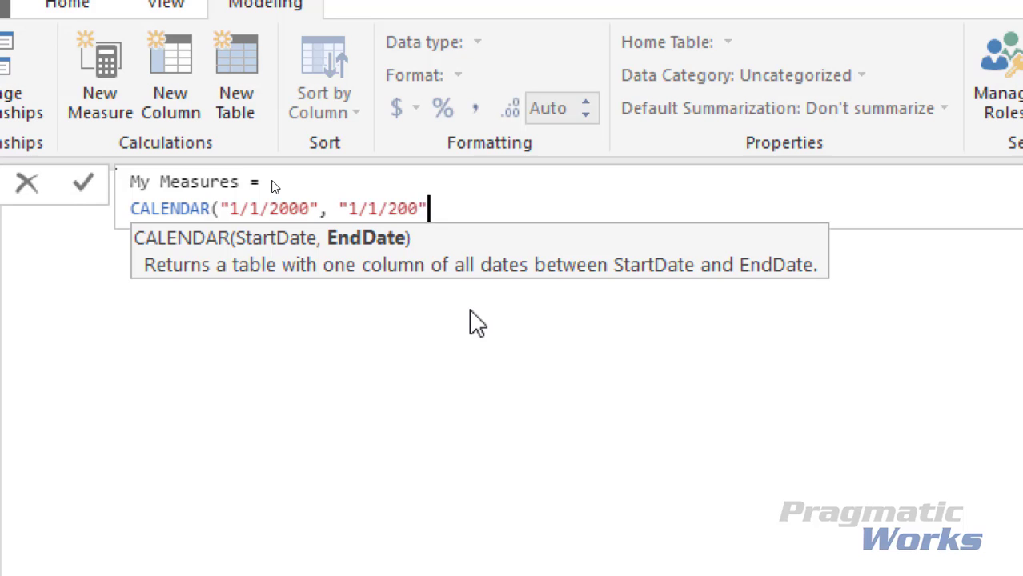
text("))
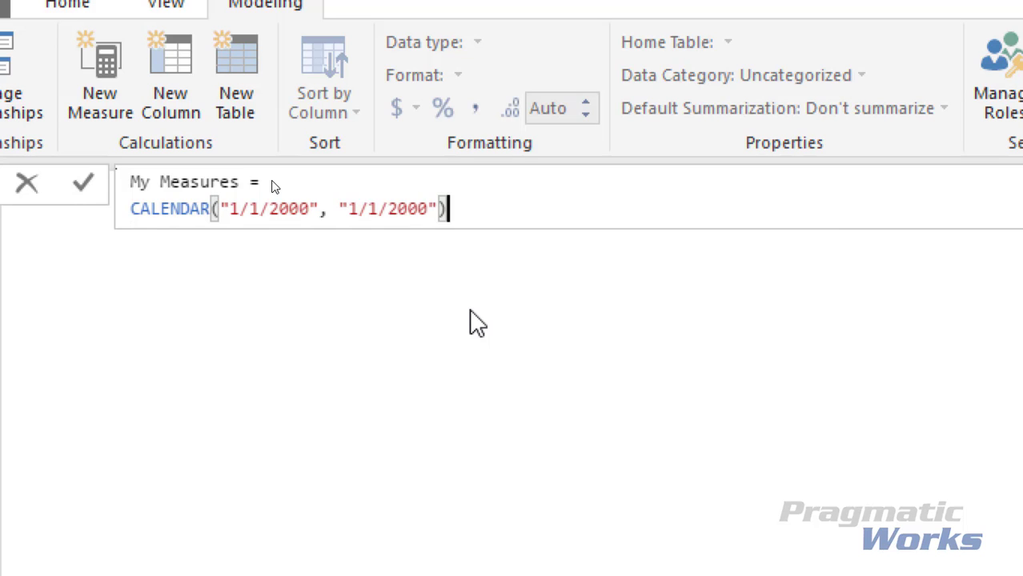
key(Return)
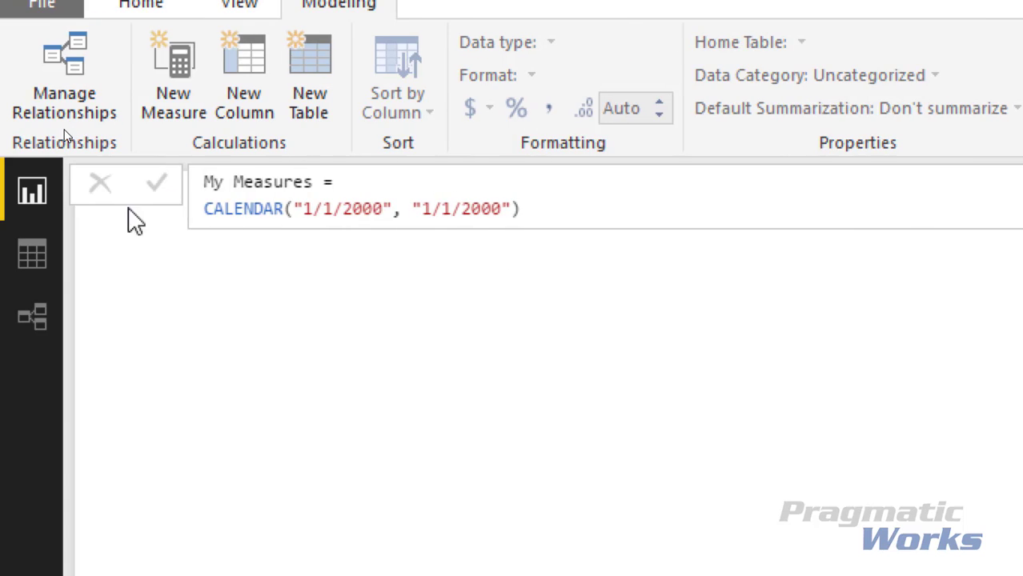
Step: In Data view, display the My Measures table with its single Date row, 1/1/2000
click(26, 265)
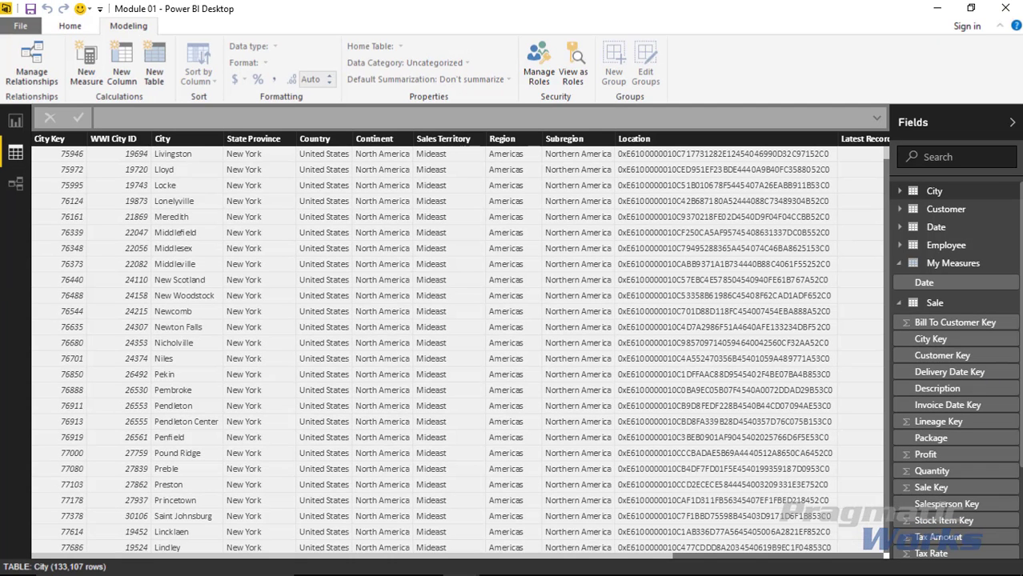
click(921, 270)
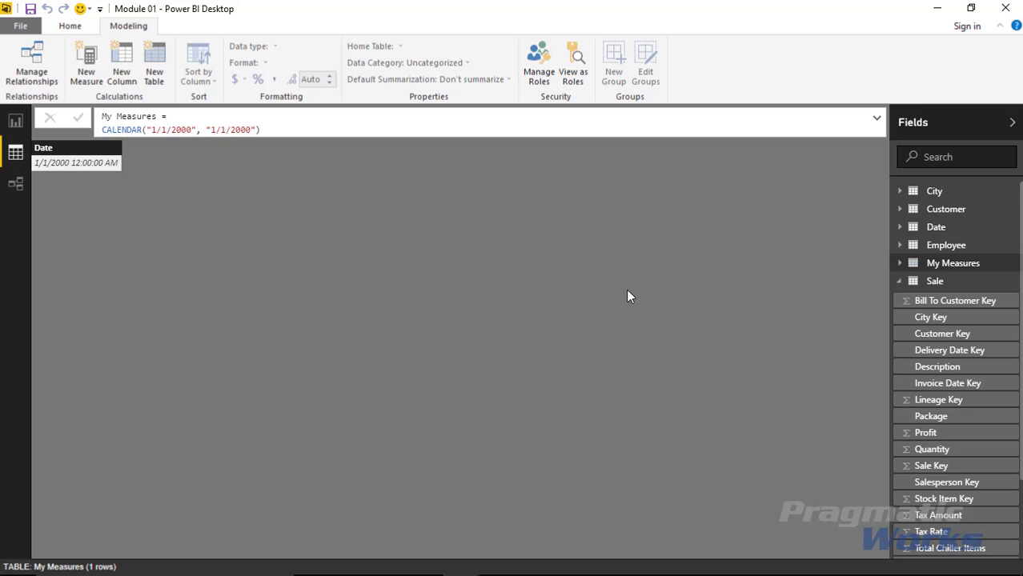
scroll(913, 286, down, 3)
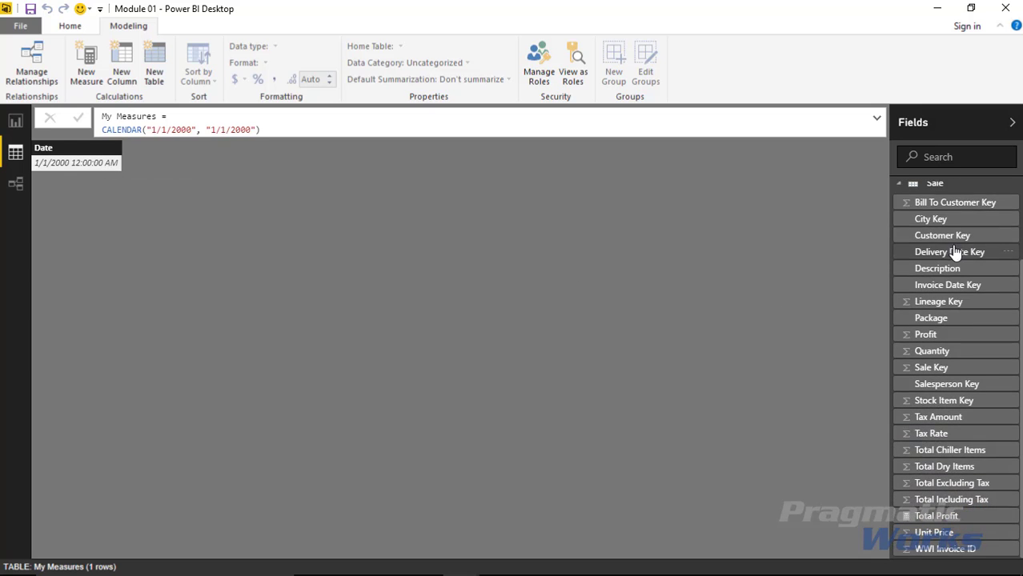
scroll(944, 192, up, 2)
scroll(941, 201, down, 2)
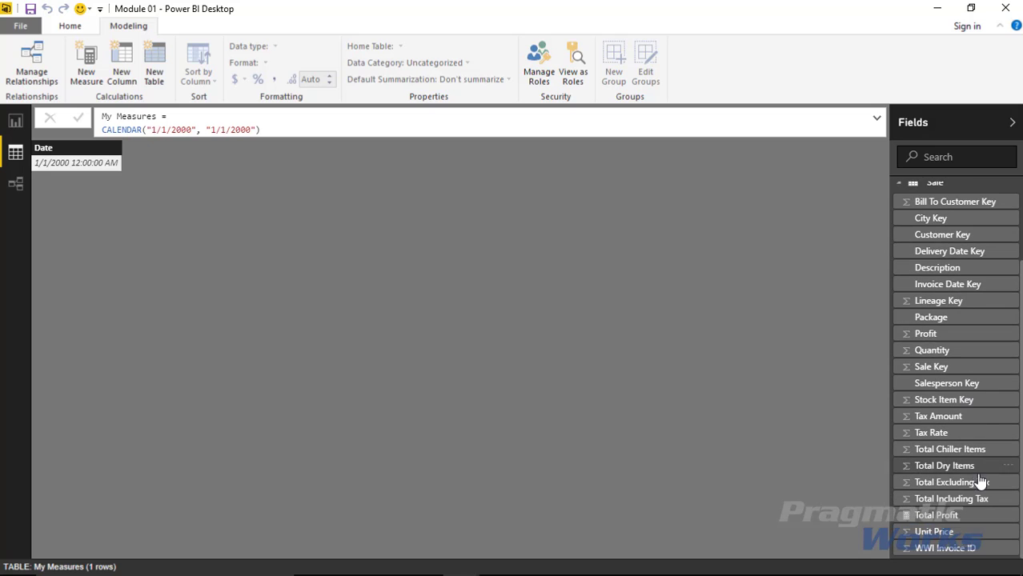
Step: Set the Total Profit measure's home table to My Measures, then go back to Report view
click(953, 517)
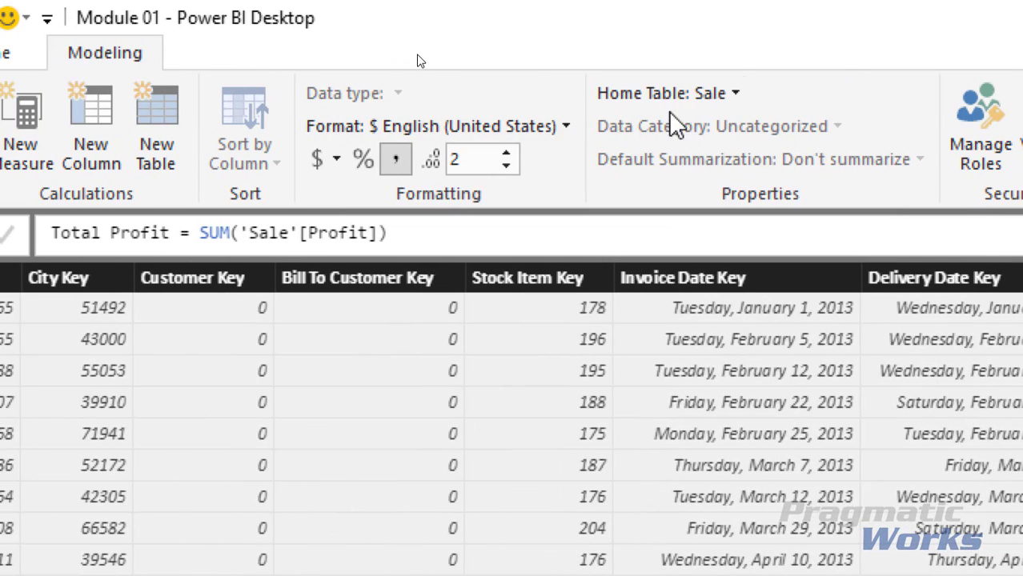
click(734, 95)
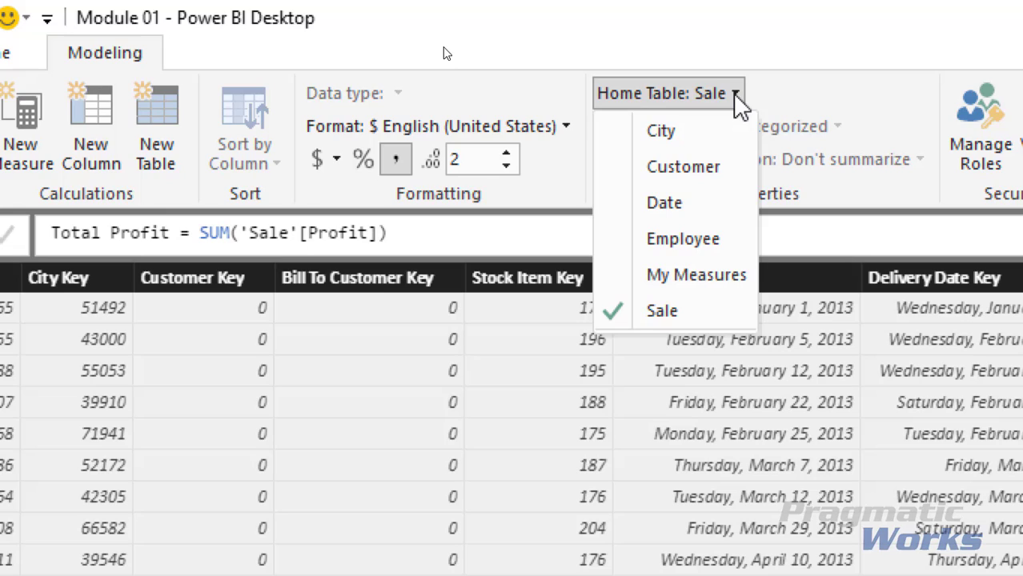
click(693, 275)
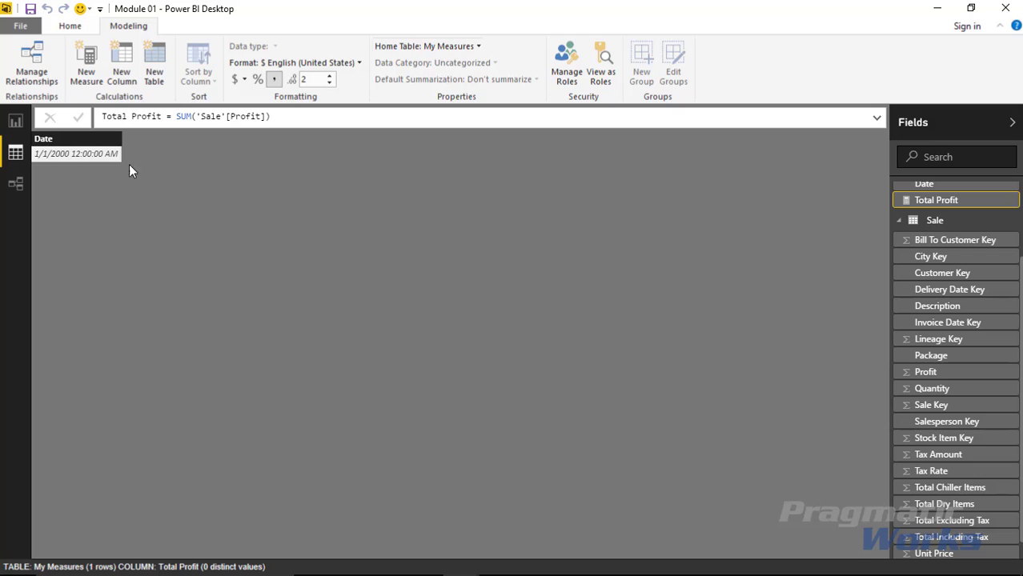
click(16, 120)
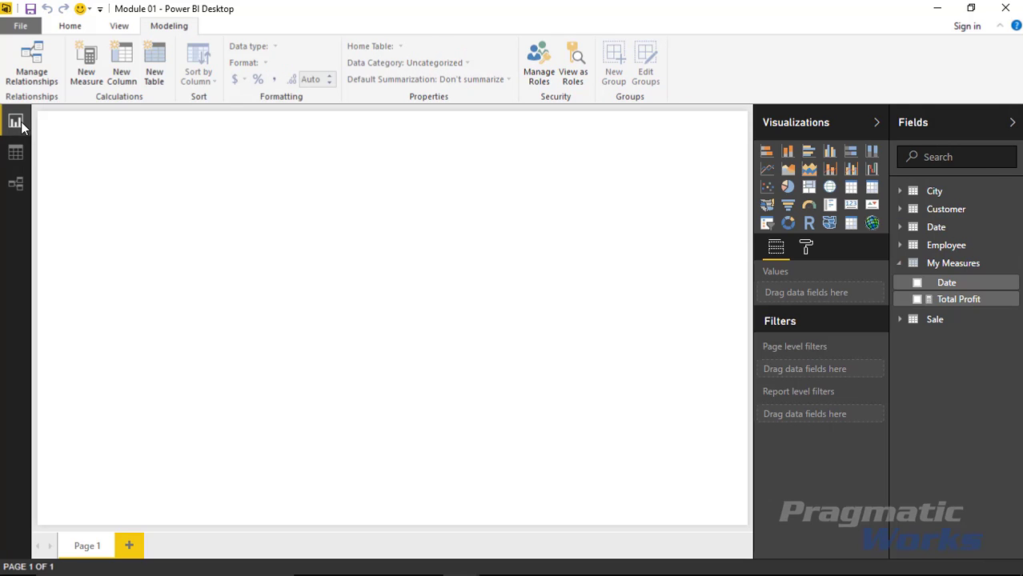
Step: Hide the Date column in the My Measures table
right_click(964, 287)
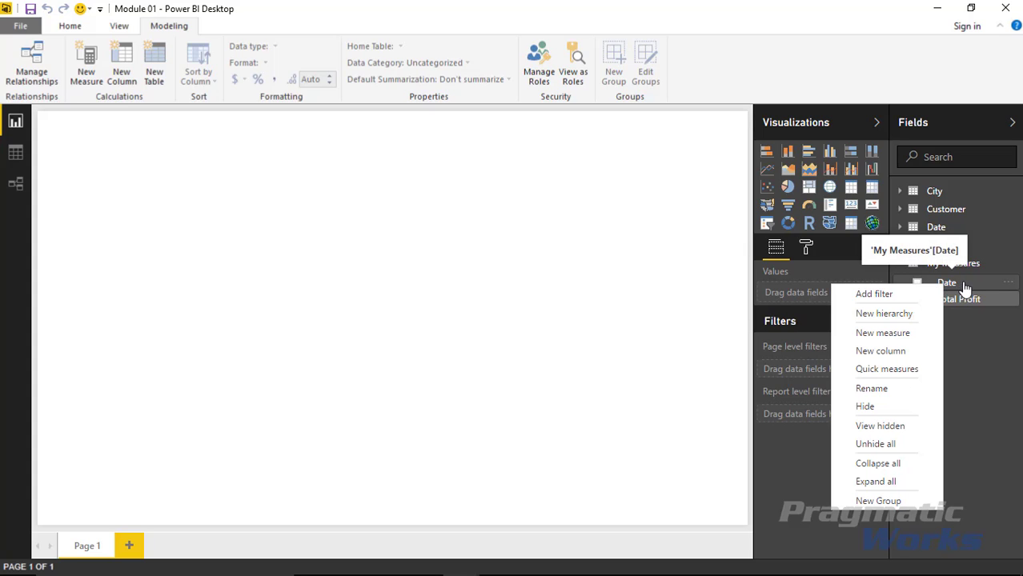
click(874, 409)
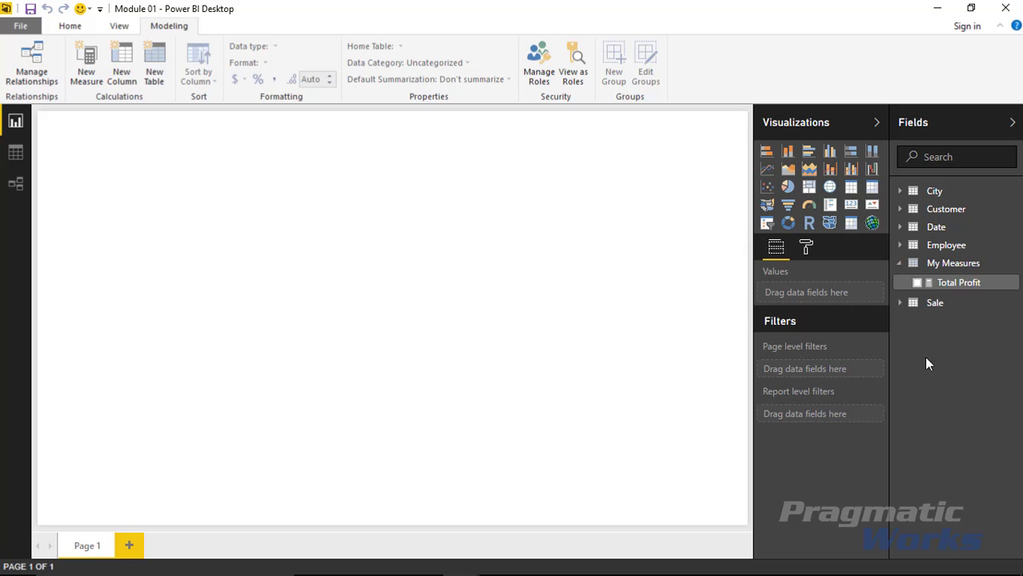
Step: Select Total Profit, then the My Measures table to show its CALENDAR formula
click(951, 289)
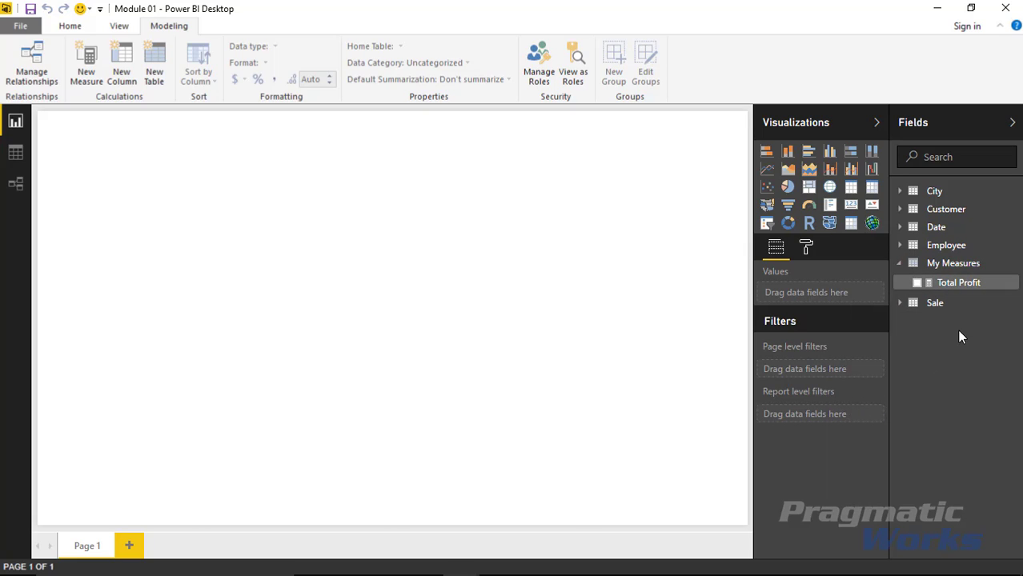
click(903, 267)
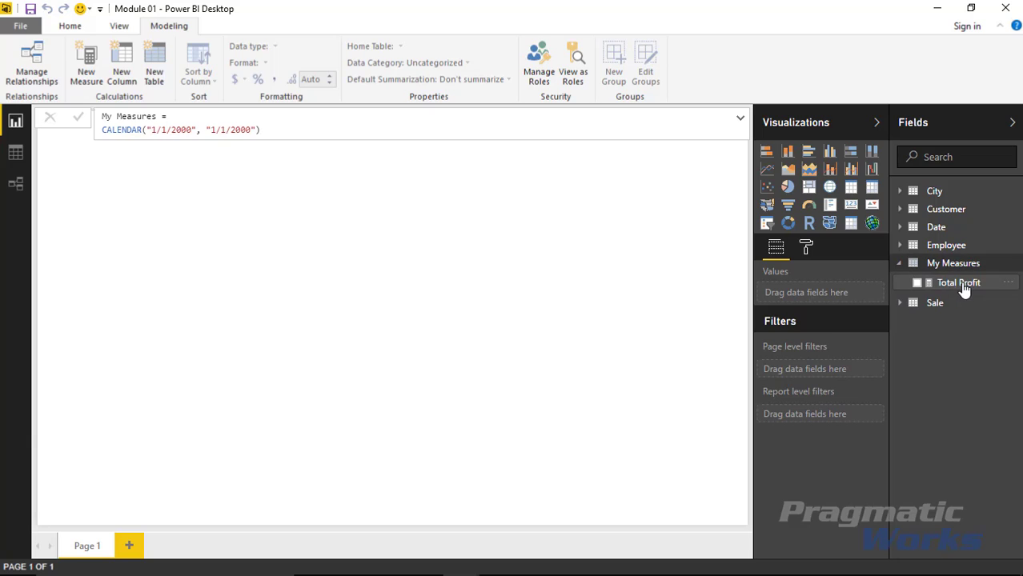